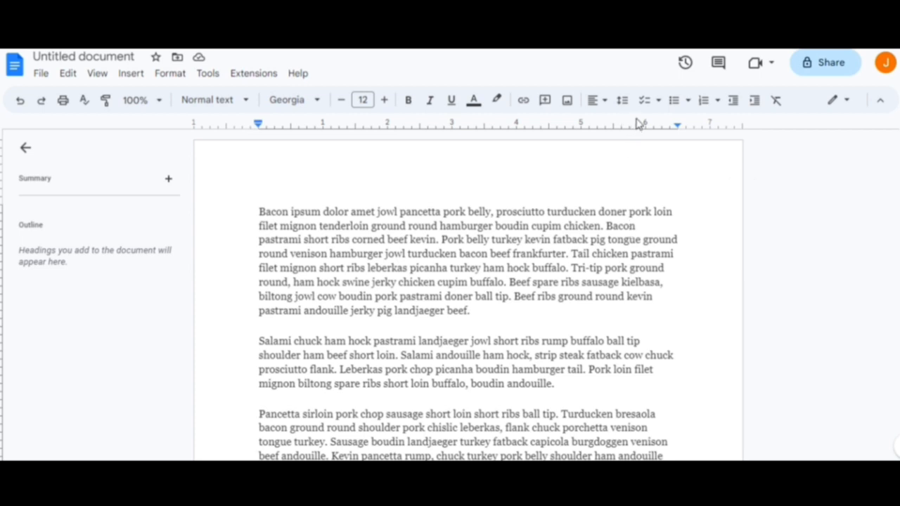
{"action": "left_click", "coordinate": [43, 77]}
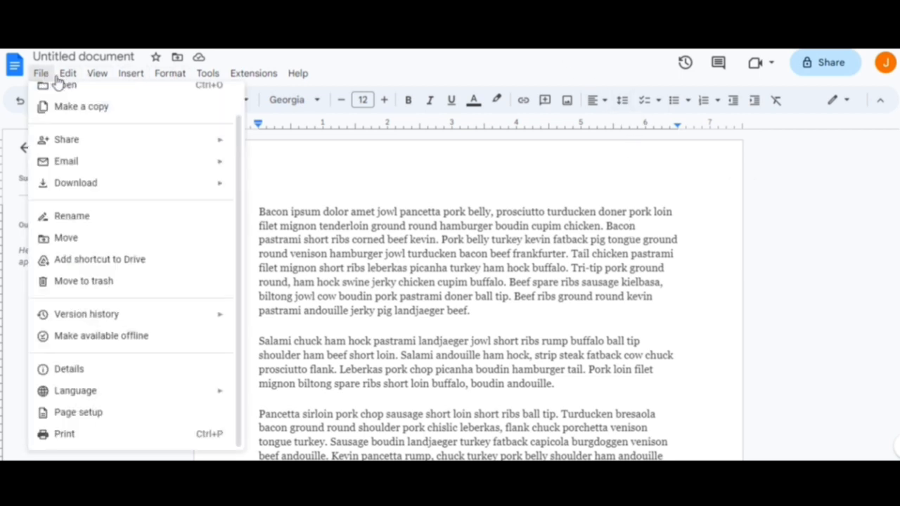
{"action": "mouse_move", "coordinate": [298, 73]}
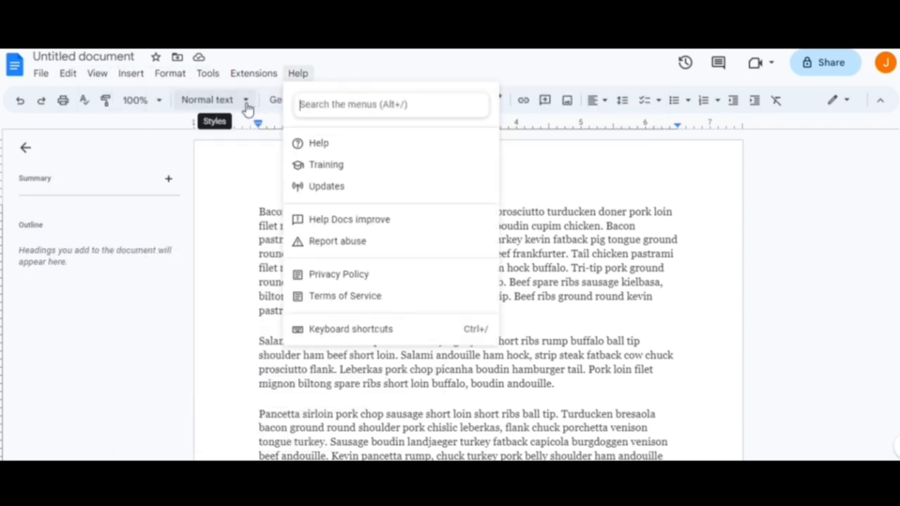
{"action": "mouse_move", "coordinate": [135, 80]}
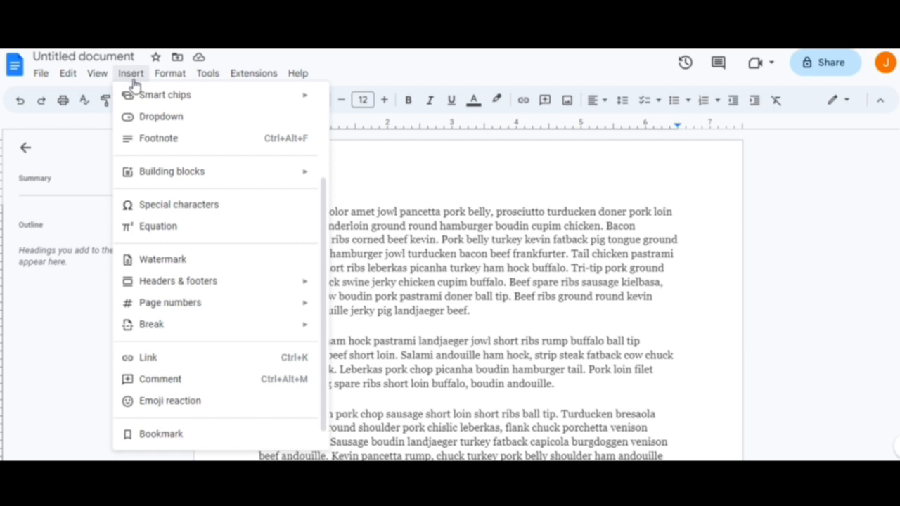
{"action": "mouse_move", "coordinate": [187, 332]}
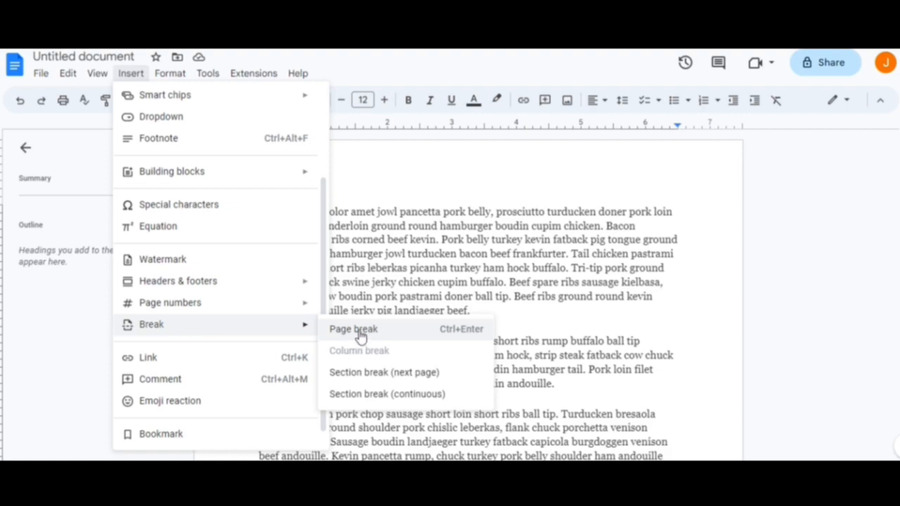
{"action": "left_click", "coordinate": [478, 274]}
Step: Insert a page break below the last paragraph at the end of the document
{"action": "scroll", "coordinate": [496, 263], "scroll_direction": "down", "scroll_amount": 15}
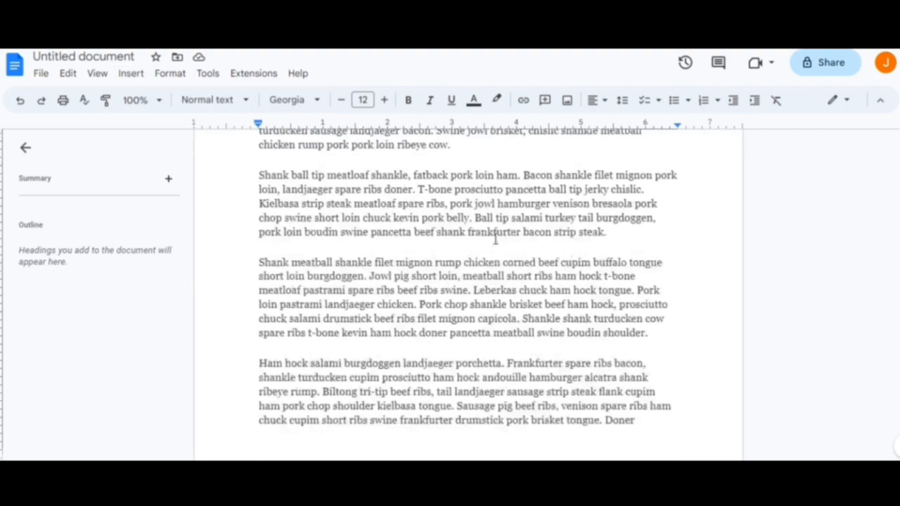
{"action": "scroll", "coordinate": [732, 309], "scroll_direction": "down", "scroll_amount": 20}
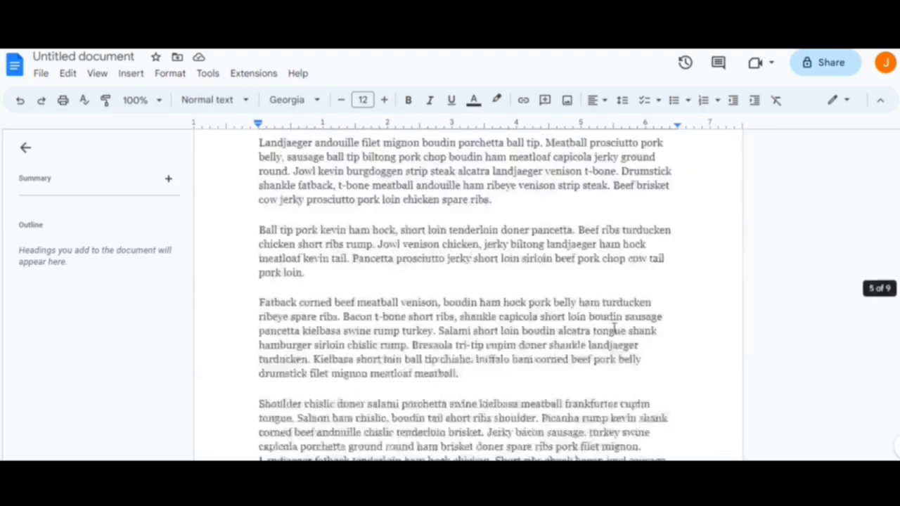
{"action": "scroll", "coordinate": [608, 331], "scroll_direction": "down", "scroll_amount": 15}
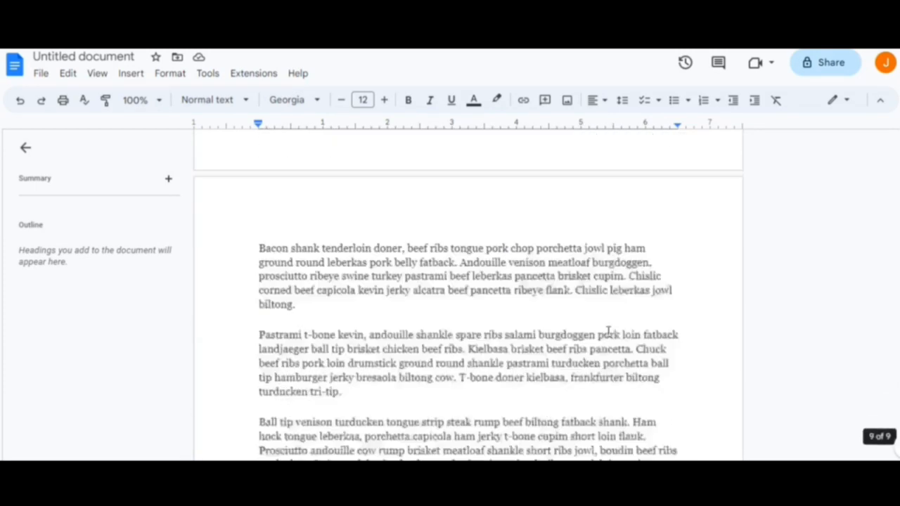
{"action": "scroll", "coordinate": [443, 321], "scroll_direction": "up", "scroll_amount": 5}
{"action": "scroll", "coordinate": [446, 319], "scroll_direction": "down", "scroll_amount": 5}
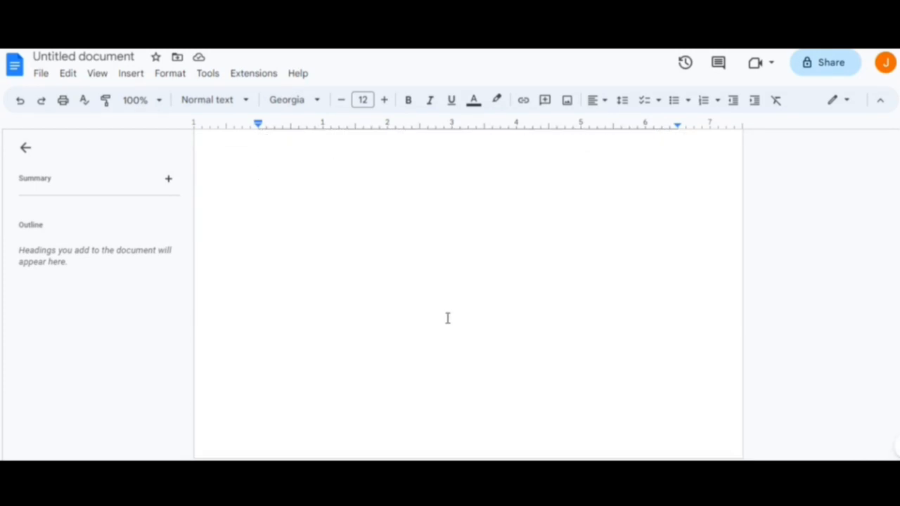
{"action": "left_click", "coordinate": [516, 404]}
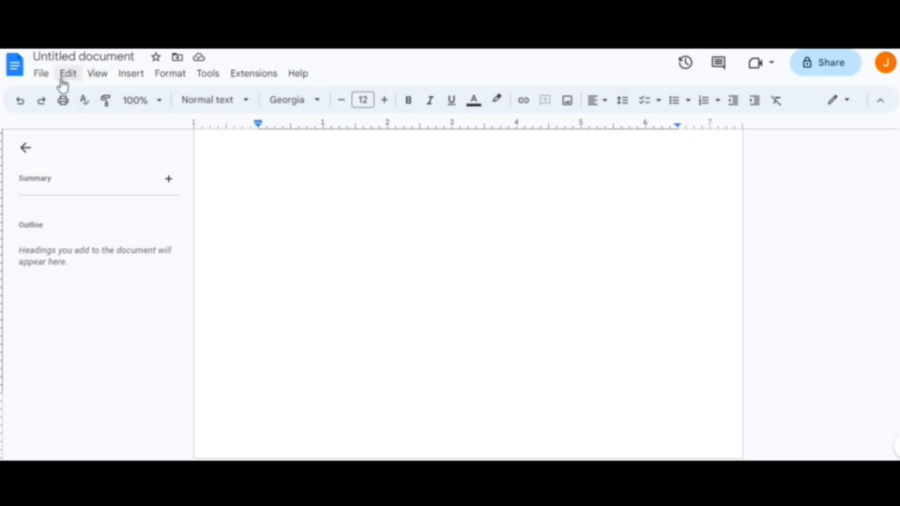
{"action": "left_click", "coordinate": [136, 76]}
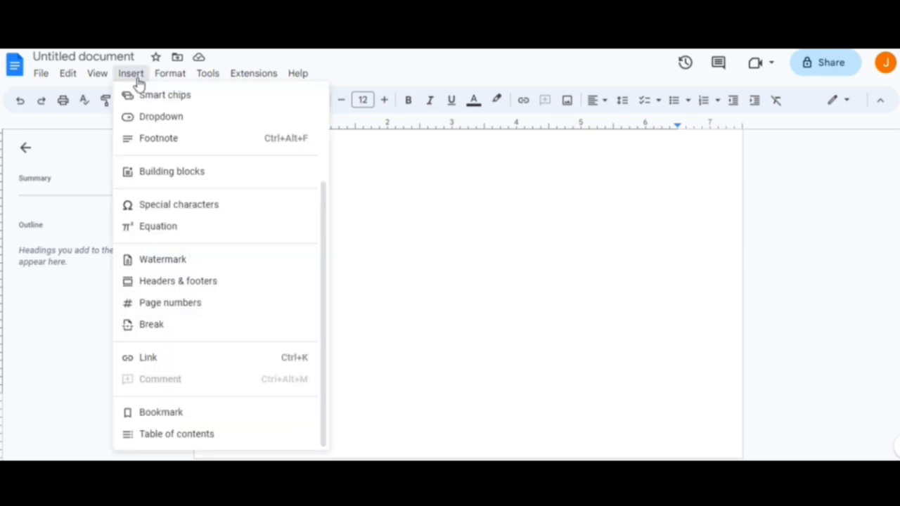
{"action": "mouse_move", "coordinate": [235, 333]}
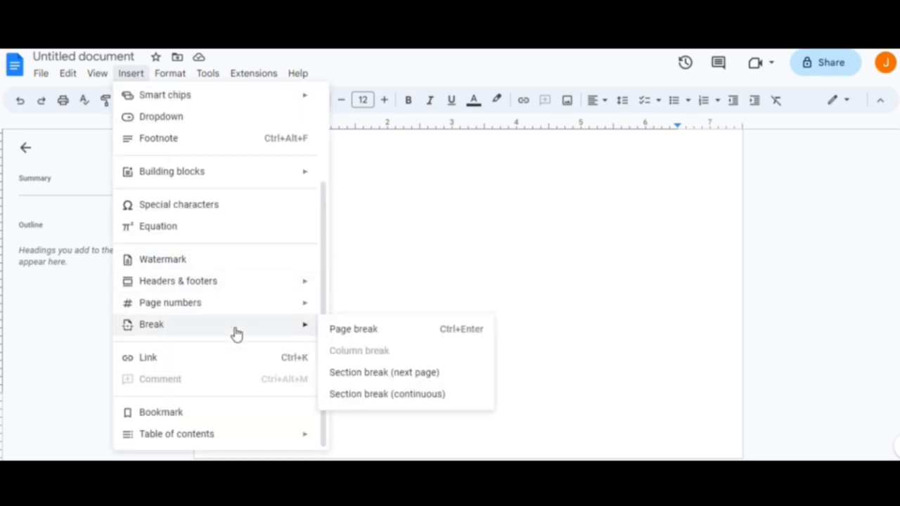
{"action": "left_click", "coordinate": [383, 330]}
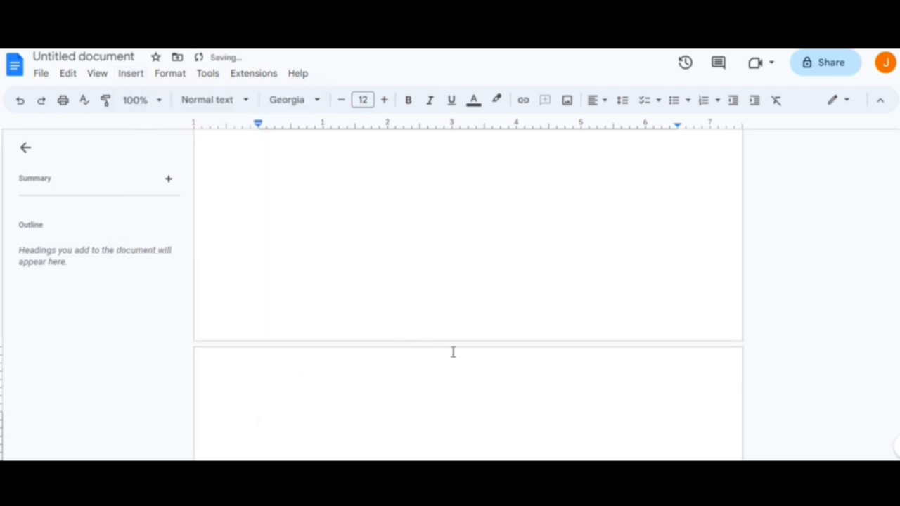
{"action": "scroll", "coordinate": [377, 300], "scroll_direction": "down", "scroll_amount": 3}
{"action": "scroll", "coordinate": [368, 283], "scroll_direction": "up", "scroll_amount": 2}
{"action": "scroll", "coordinate": [366, 287], "scroll_direction": "down", "scroll_amount": 2}
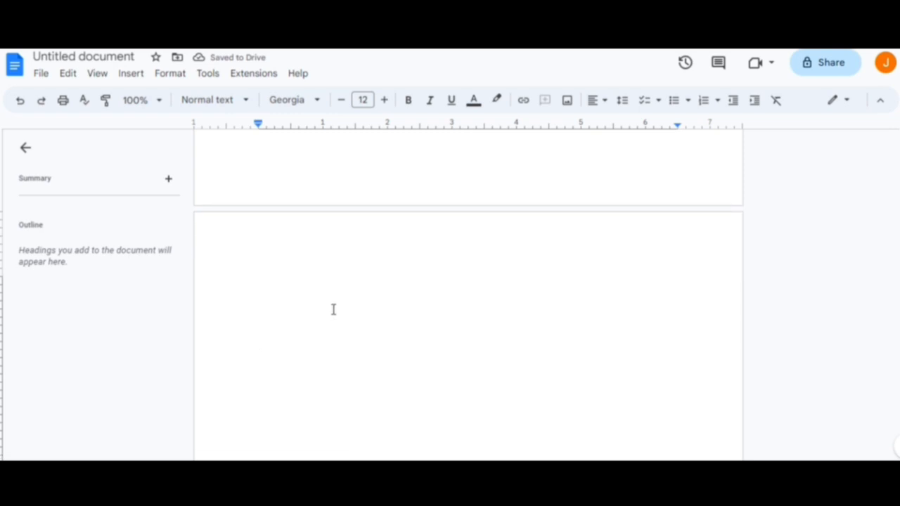
{"action": "scroll", "coordinate": [298, 262], "scroll_direction": "up", "scroll_amount": 2}
Step: Remove the page break at the end of the document and insert a new one in the same place
{"action": "key", "text": "ctrl+v"}
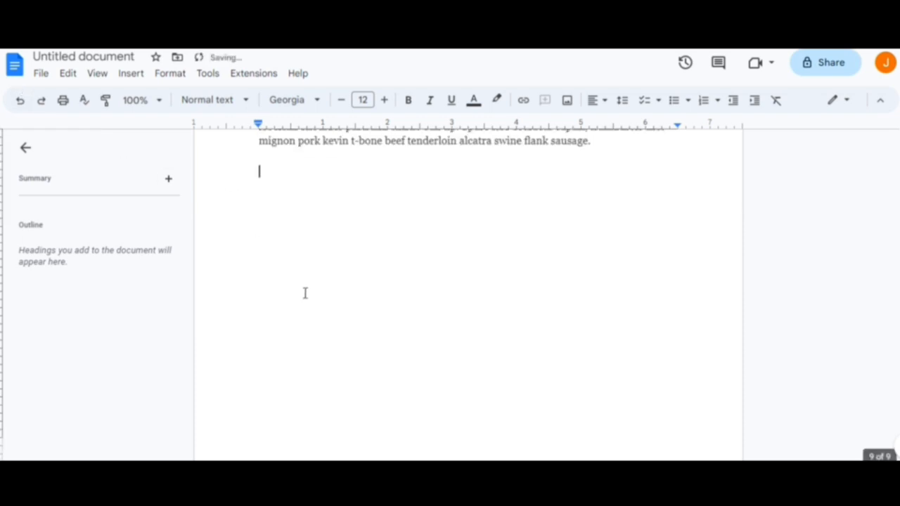
{"action": "scroll", "coordinate": [305, 294], "scroll_direction": "up", "scroll_amount": 2}
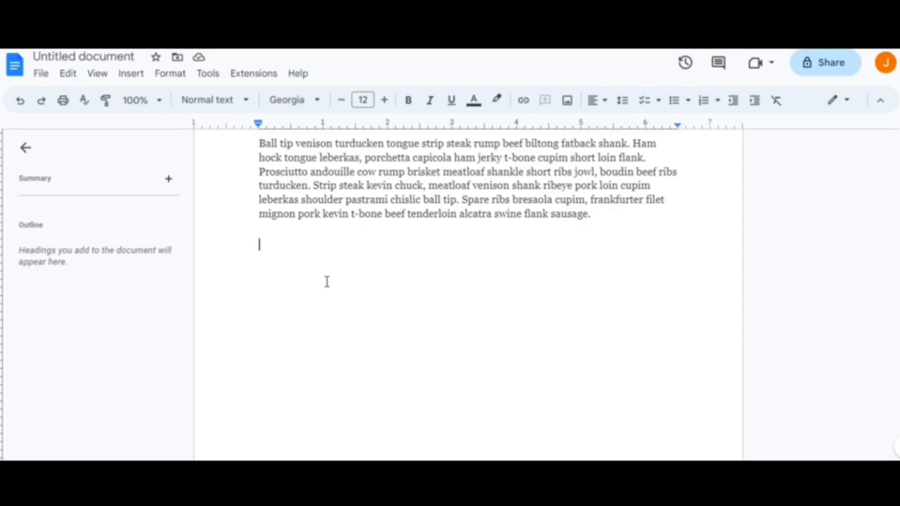
{"action": "key", "text": "ctrl+Return"}
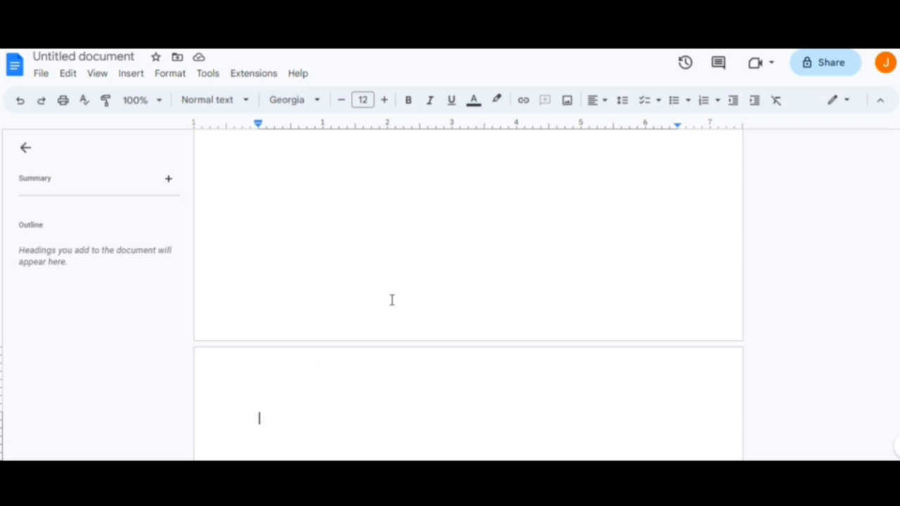
Step: Delete the reinserted page break after the last paragraph
{"action": "key", "text": "BackSpace"}
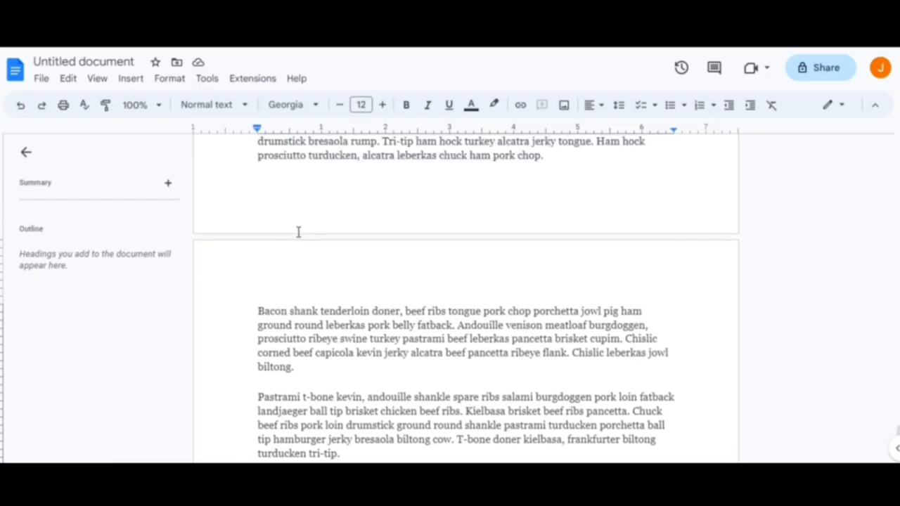
{"action": "scroll", "coordinate": [298, 232], "scroll_direction": "up", "scroll_amount": 3}
{"action": "scroll", "coordinate": [298, 232], "scroll_direction": "down", "scroll_amount": 3}
Step: Set the top, bottom, left and right page margins of the whole document to 2 inches
{"action": "left_click", "coordinate": [43, 85]}
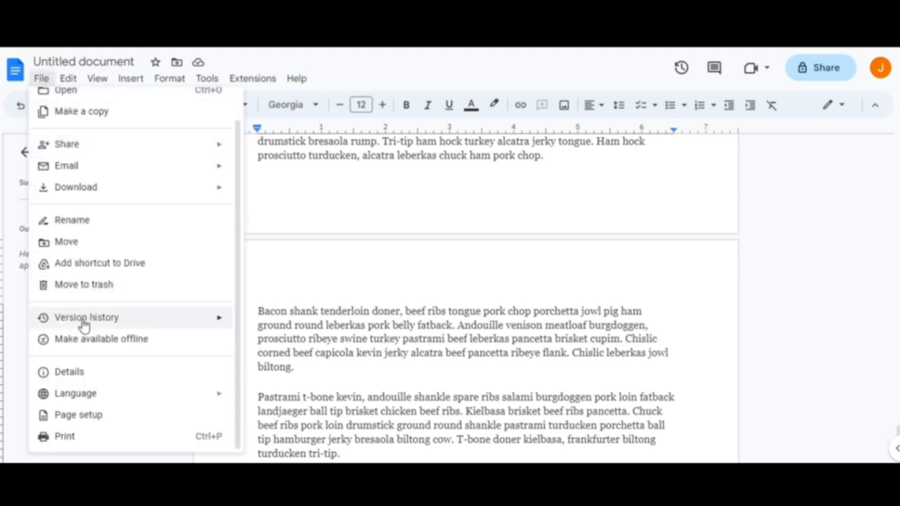
{"action": "left_click", "coordinate": [125, 420]}
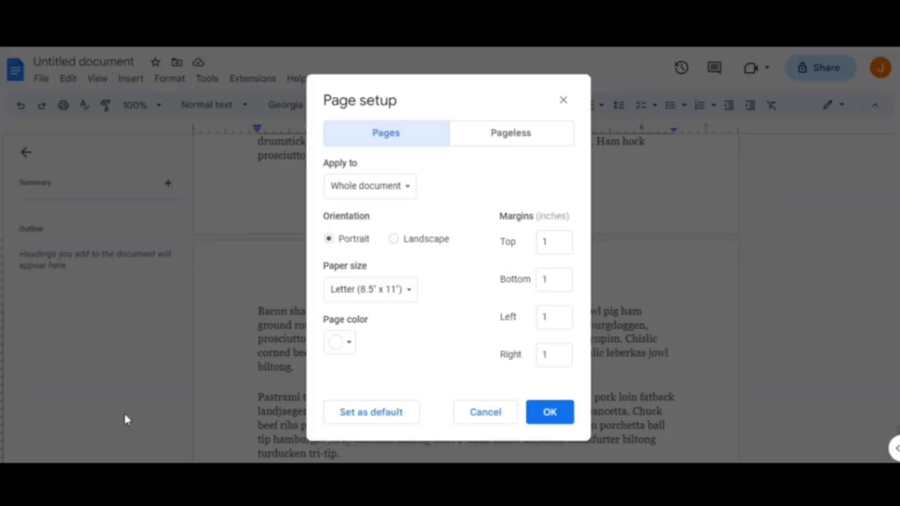
{"action": "double_click", "coordinate": [554, 243]}
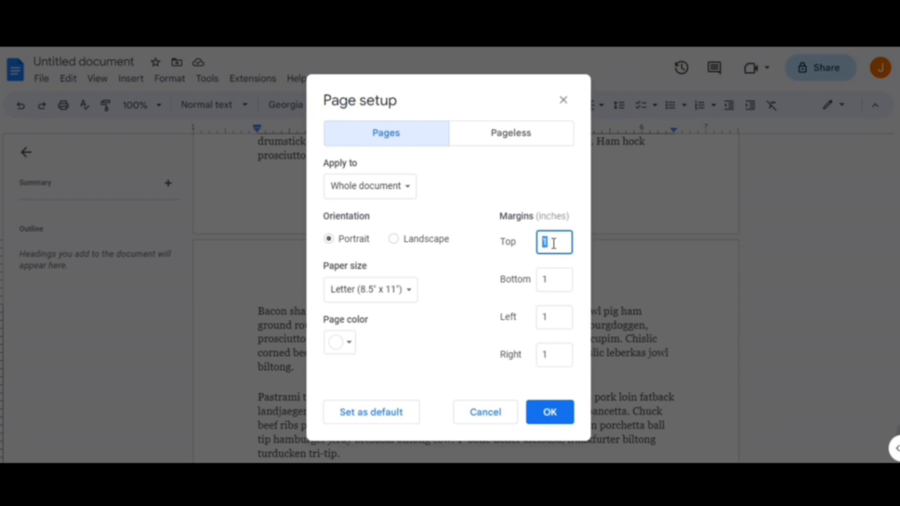
{"action": "type", "text": "2"}
{"action": "double_click", "coordinate": [554, 282]}
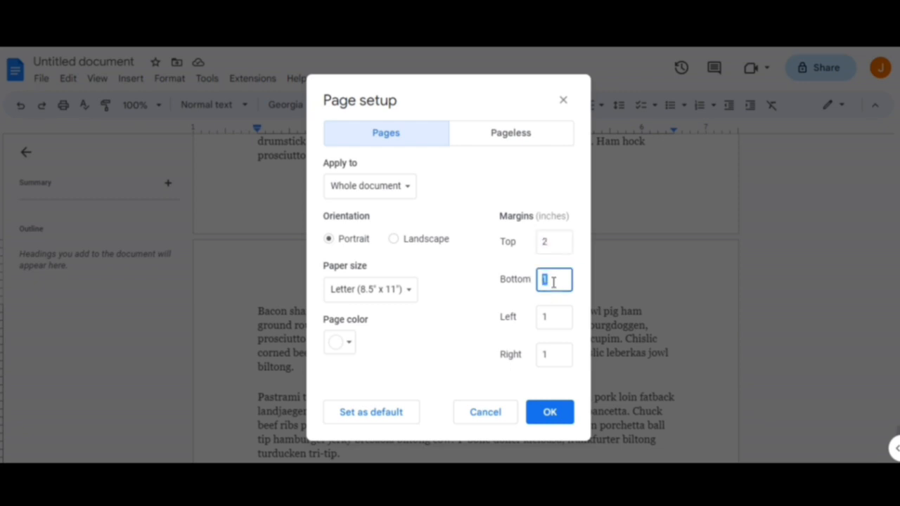
{"action": "type", "text": "2"}
{"action": "double_click", "coordinate": [552, 318]}
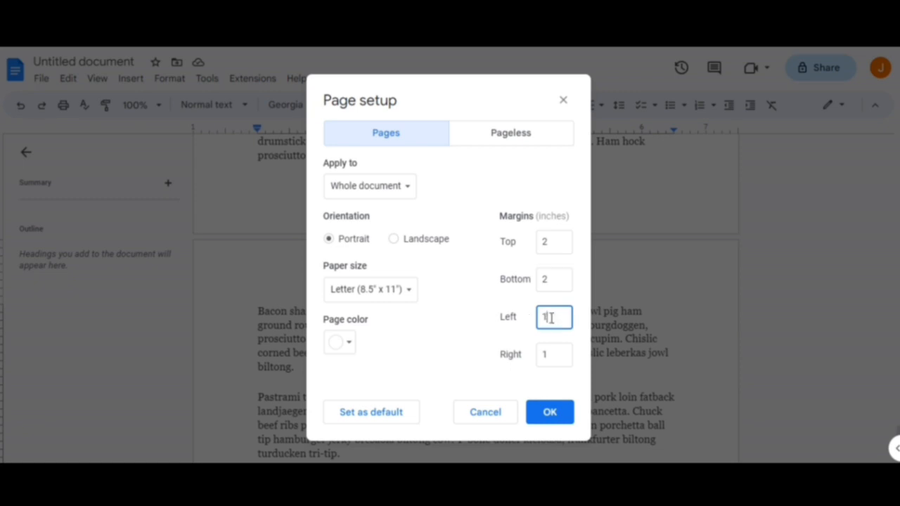
{"action": "type", "text": "2"}
{"action": "double_click", "coordinate": [554, 355]}
{"action": "type", "text": "2"}
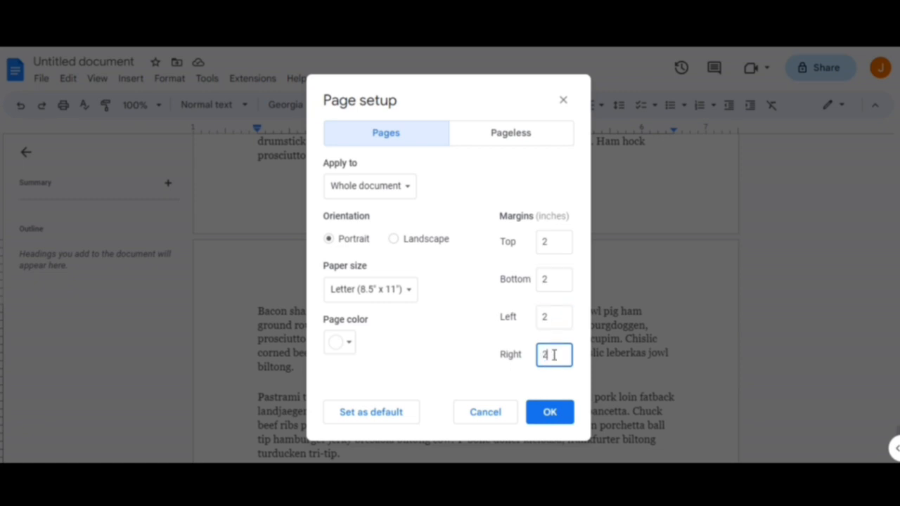
{"action": "left_click", "coordinate": [560, 418]}
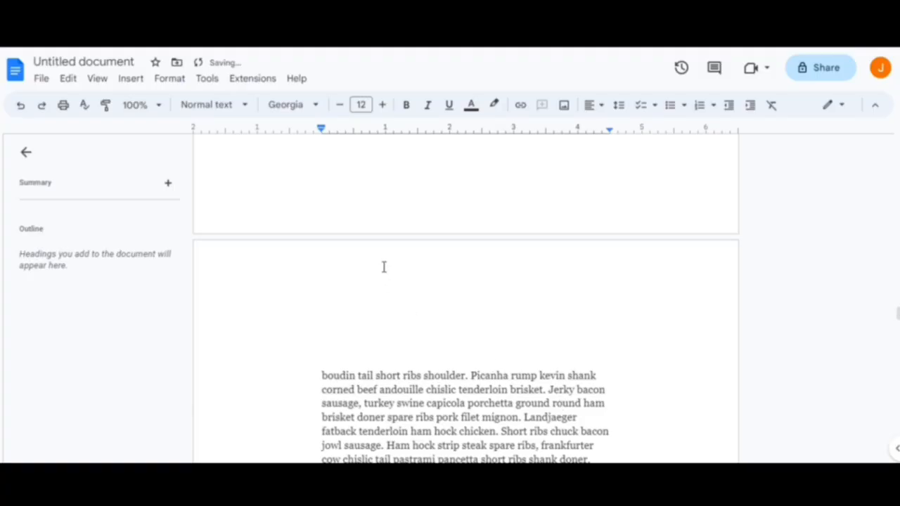
Step: Examine the margins around the text on several pages of the document
{"action": "scroll", "coordinate": [403, 251], "scroll_direction": "down", "scroll_amount": 3}
{"action": "scroll", "coordinate": [402, 251], "scroll_direction": "up", "scroll_amount": 2}
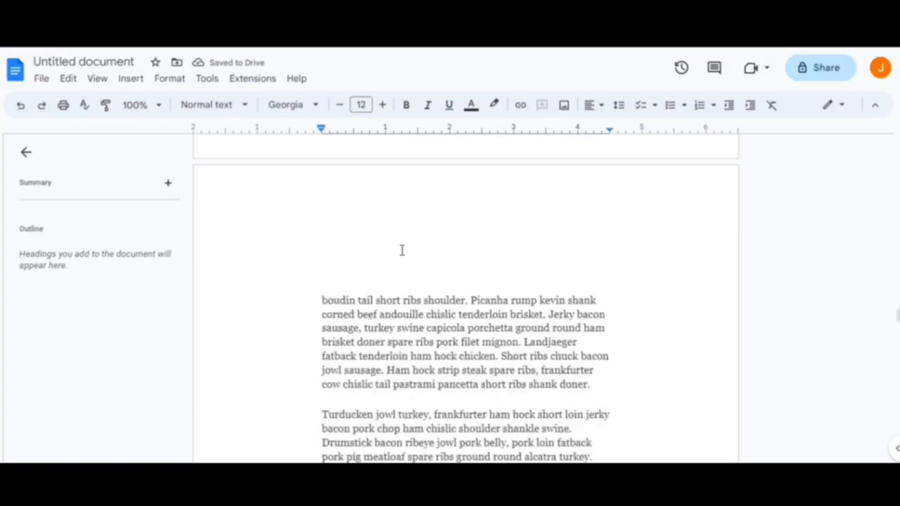
{"action": "scroll", "coordinate": [394, 260], "scroll_direction": "up", "scroll_amount": 1}
{"action": "scroll", "coordinate": [249, 267], "scroll_direction": "down", "scroll_amount": 3}
{"action": "scroll", "coordinate": [403, 253], "scroll_direction": "up", "scroll_amount": 2}
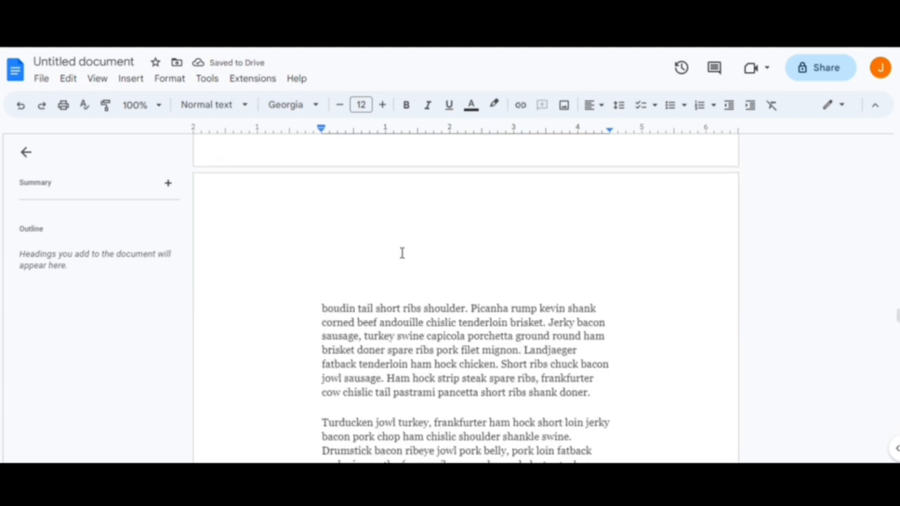
{"action": "scroll", "coordinate": [416, 226], "scroll_direction": "down", "scroll_amount": 3}
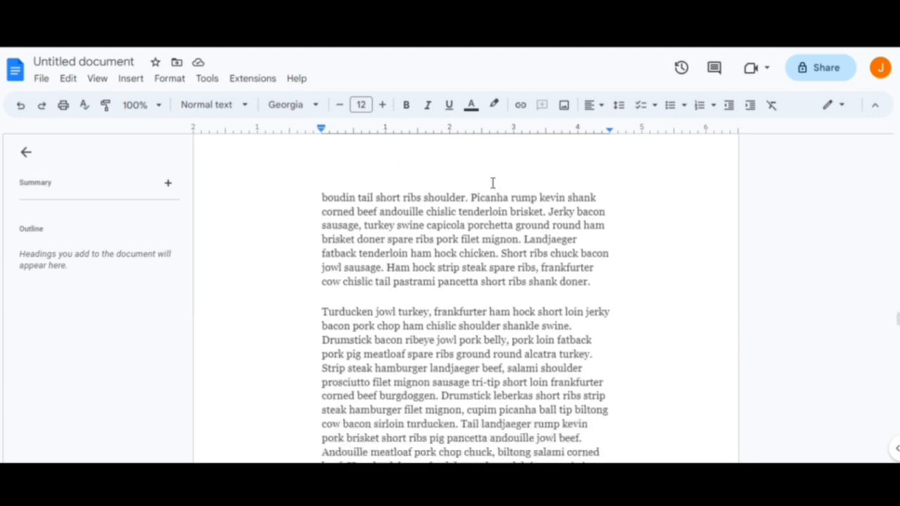
{"action": "scroll", "coordinate": [271, 307], "scroll_direction": "down", "scroll_amount": 4}
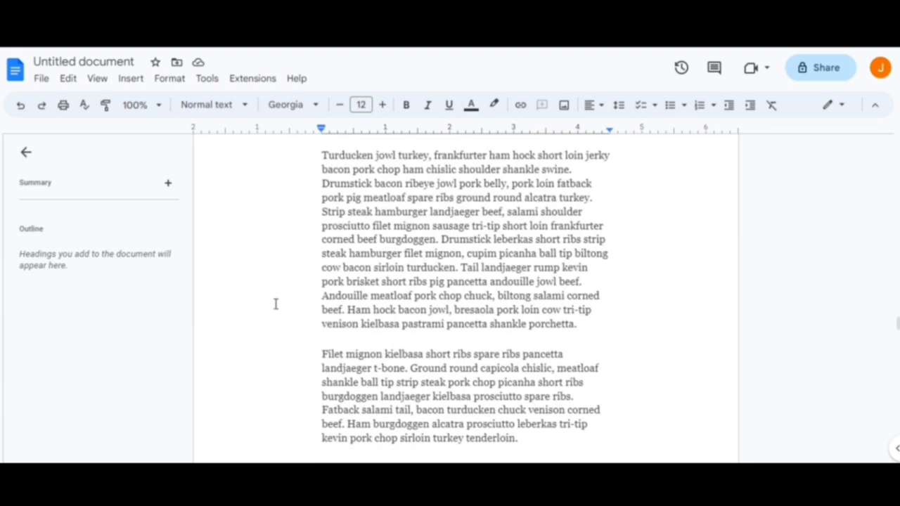
{"action": "scroll", "coordinate": [661, 260], "scroll_direction": "down", "scroll_amount": 8}
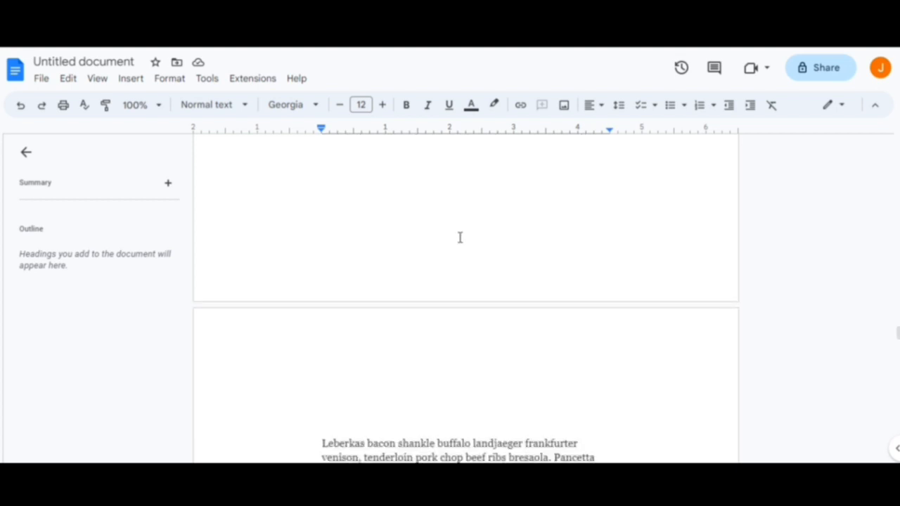
{"action": "scroll", "coordinate": [459, 237], "scroll_direction": "down", "scroll_amount": 15}
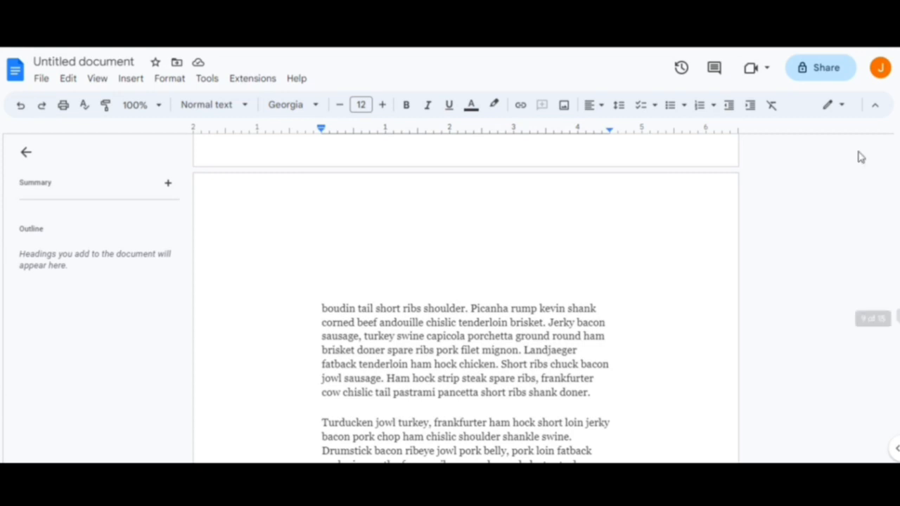
{"action": "scroll", "coordinate": [464, 285], "scroll_direction": "down", "scroll_amount": 2}
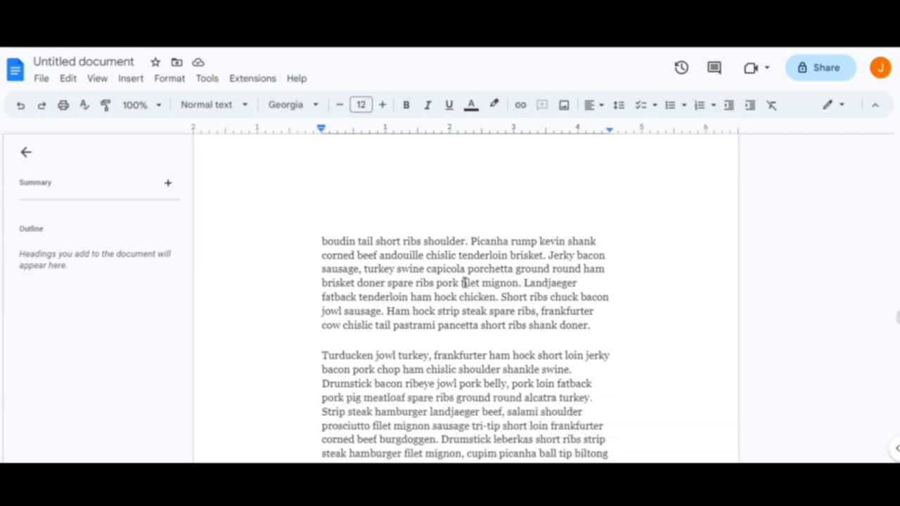
{"action": "scroll", "coordinate": [460, 267], "scroll_direction": "down", "scroll_amount": 4}
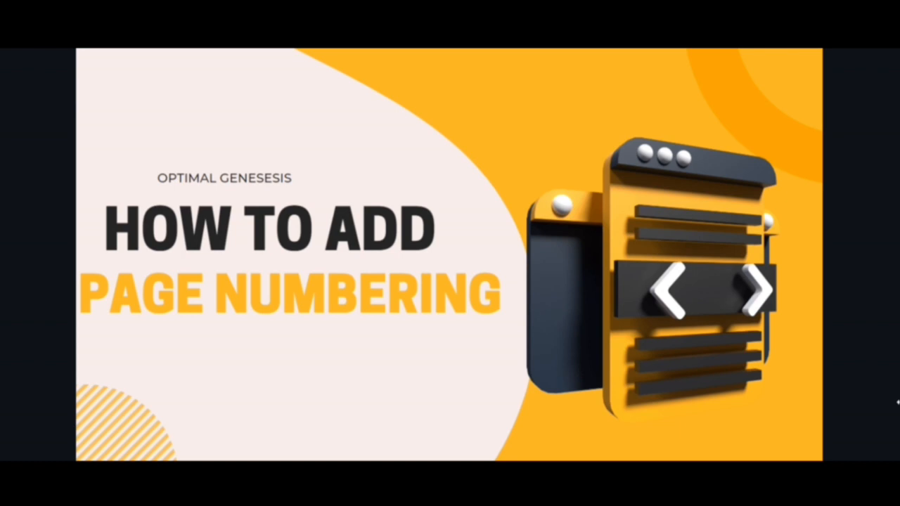
{"action": "left_click", "coordinate": [642, 295]}
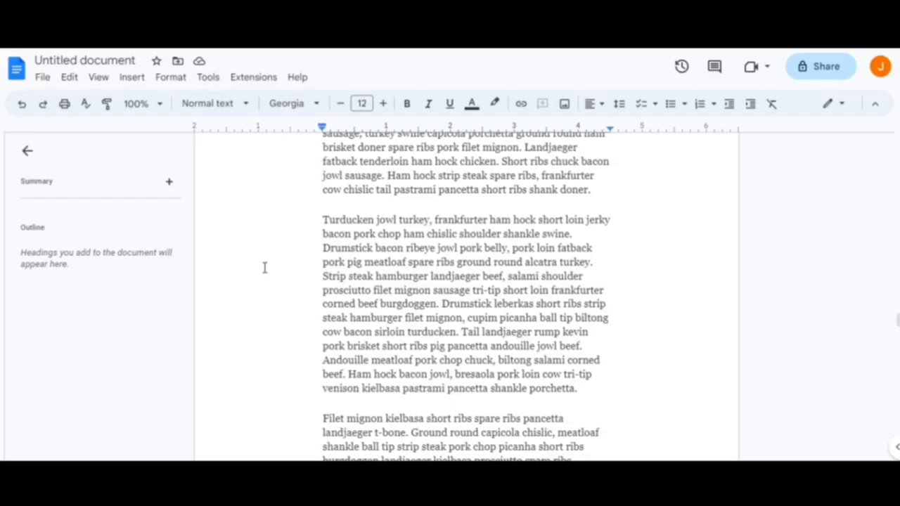
Step: Add right-aligned page numbers to the footer of every page, starting with the first page
{"action": "left_click", "coordinate": [143, 80]}
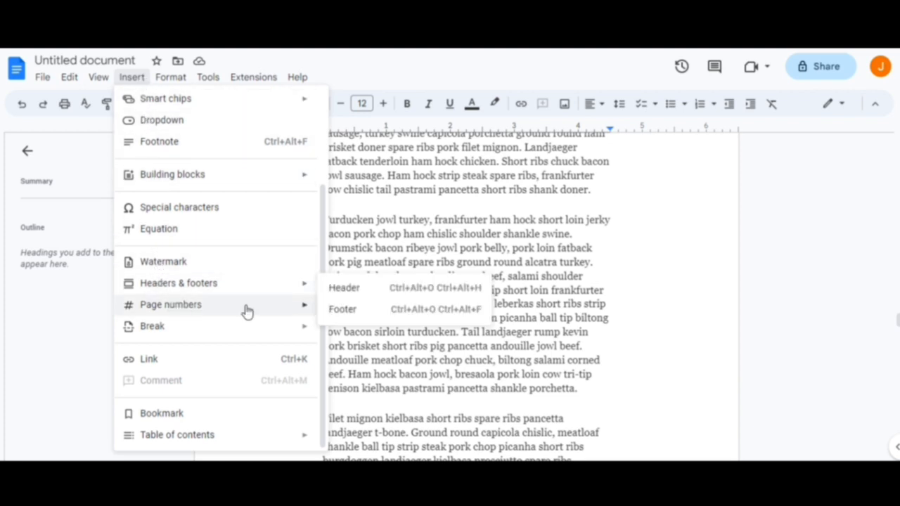
{"action": "mouse_move", "coordinate": [259, 314]}
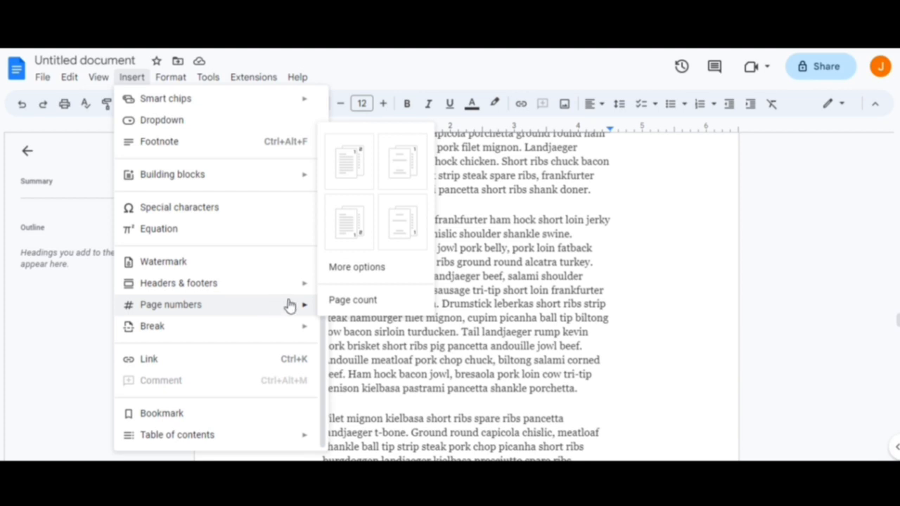
{"action": "mouse_move", "coordinate": [293, 310]}
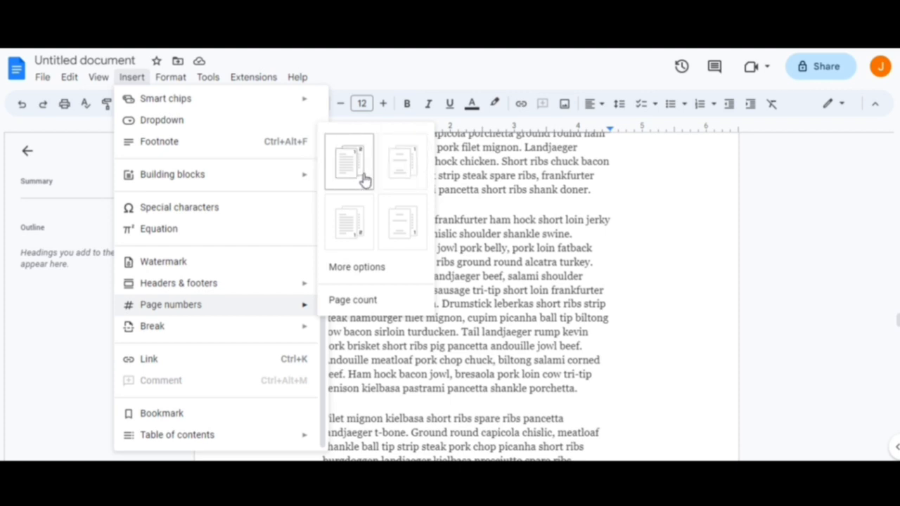
{"action": "left_click", "coordinate": [364, 234]}
{"action": "scroll", "coordinate": [596, 266], "scroll_direction": "down", "scroll_amount": 2}
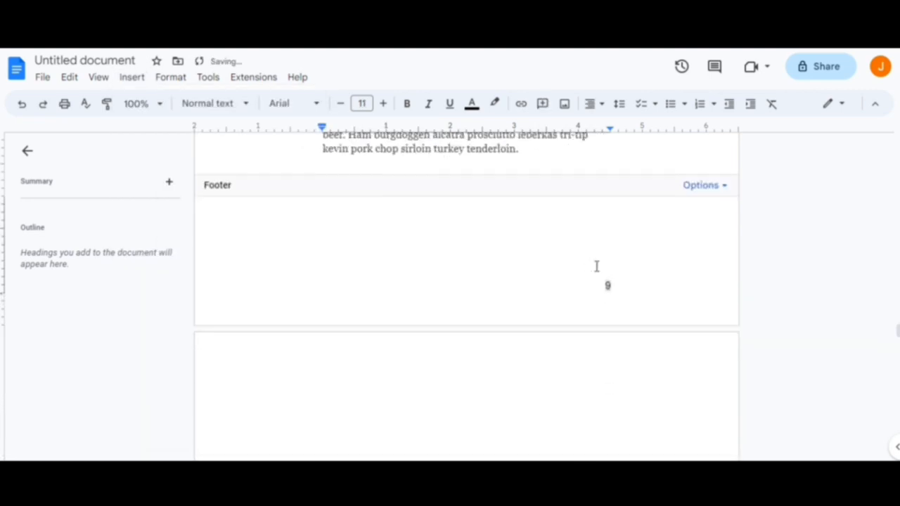
{"action": "scroll", "coordinate": [598, 268], "scroll_direction": "up", "scroll_amount": 10}
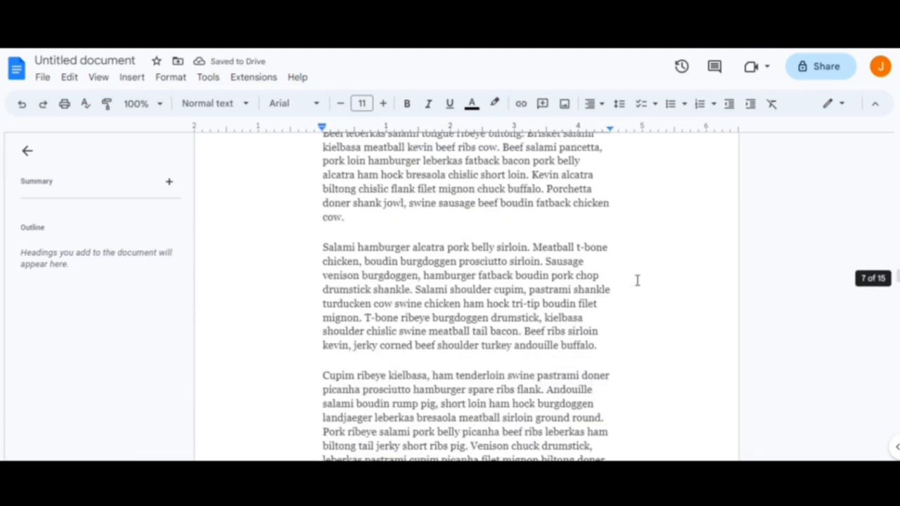
{"action": "scroll", "coordinate": [637, 280], "scroll_direction": "down", "scroll_amount": 5}
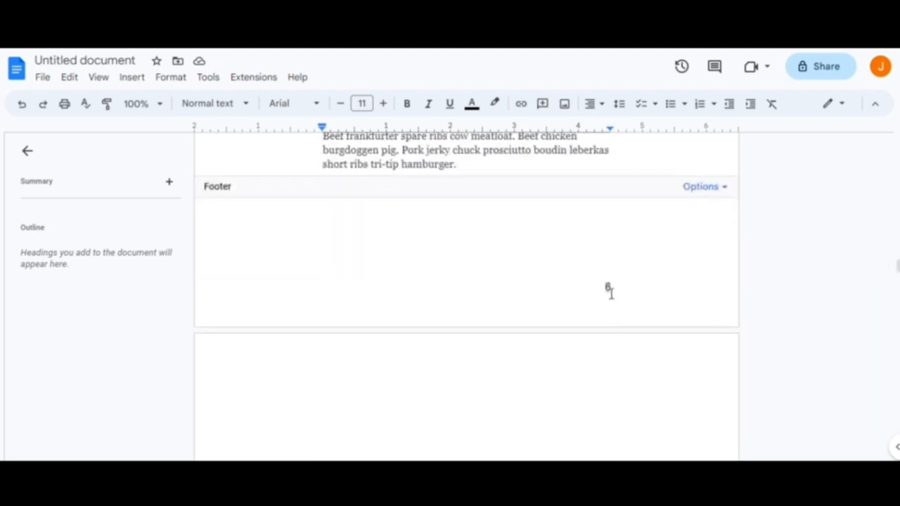
{"action": "scroll", "coordinate": [611, 291], "scroll_direction": "up", "scroll_amount": 15}
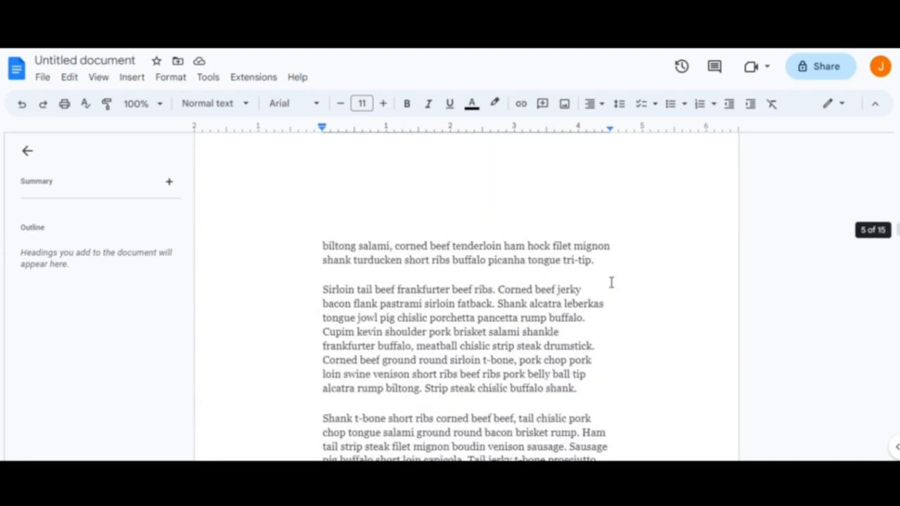
{"action": "scroll", "coordinate": [611, 282], "scroll_direction": "up", "scroll_amount": 20}
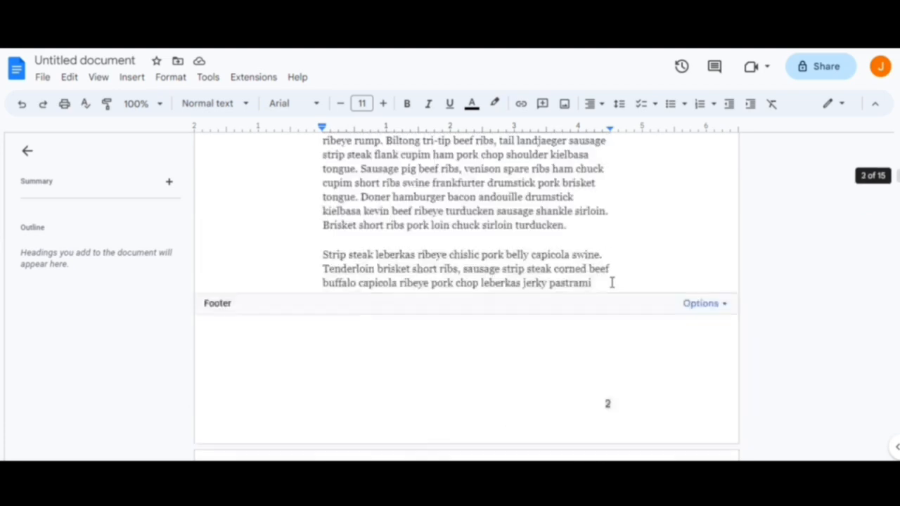
{"action": "scroll", "coordinate": [612, 283], "scroll_direction": "up", "scroll_amount": 15}
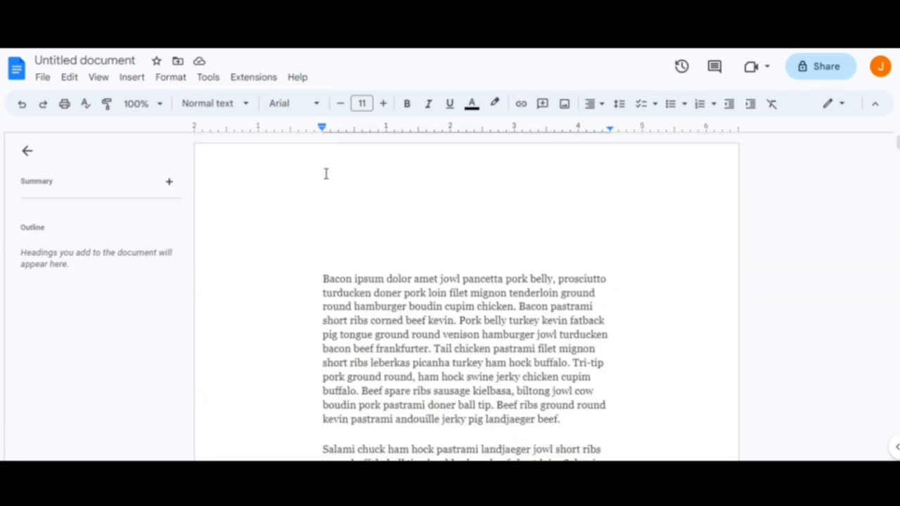
Step: Add right-aligned page numbers to the header as well, using the preset that skips the first page
{"action": "left_click", "coordinate": [134, 81]}
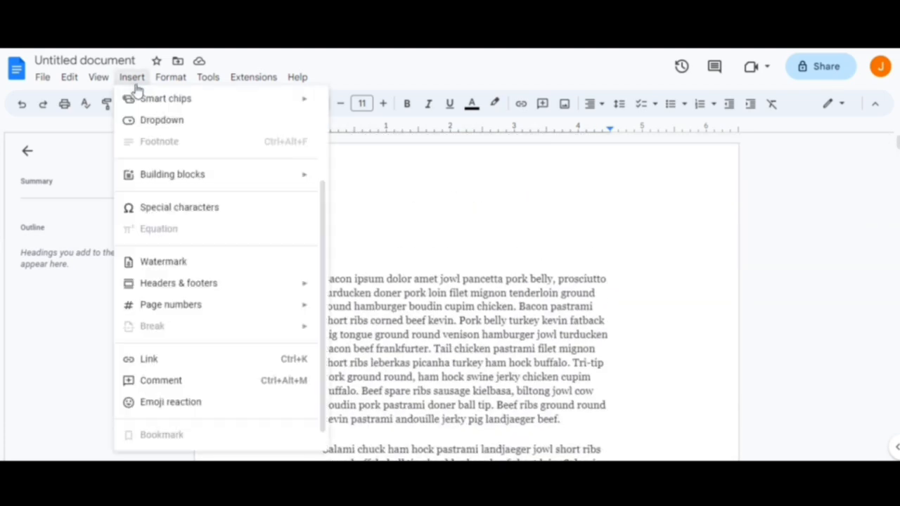
{"action": "mouse_move", "coordinate": [253, 313]}
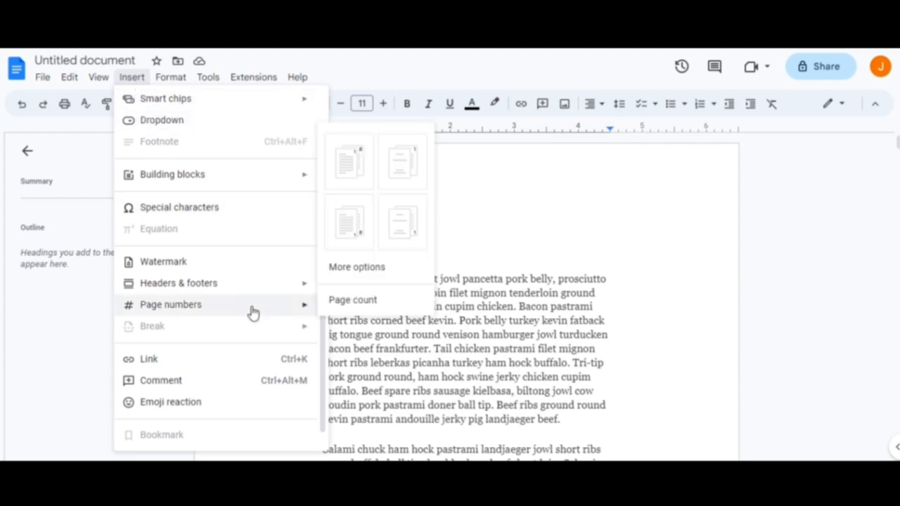
{"action": "left_click", "coordinate": [402, 172]}
{"action": "scroll", "coordinate": [609, 418], "scroll_direction": "down", "scroll_amount": 10}
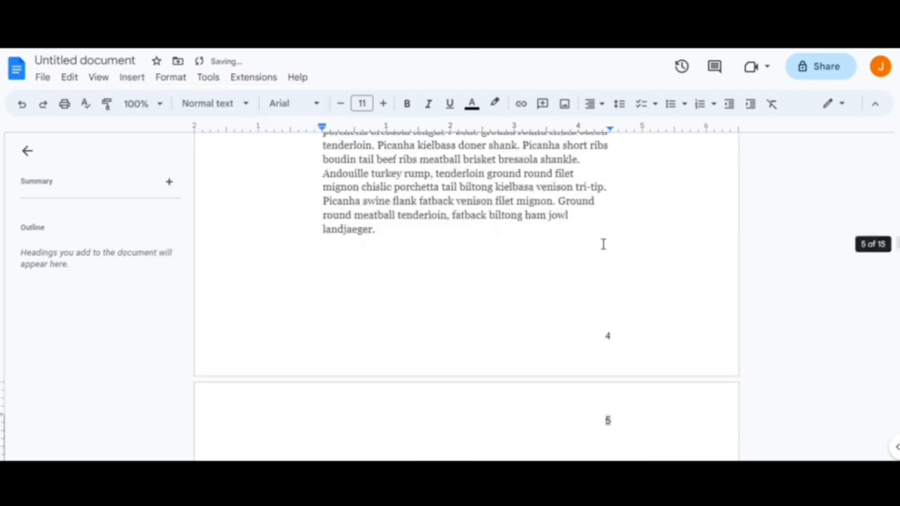
{"action": "scroll", "coordinate": [613, 258], "scroll_direction": "up", "scroll_amount": 5}
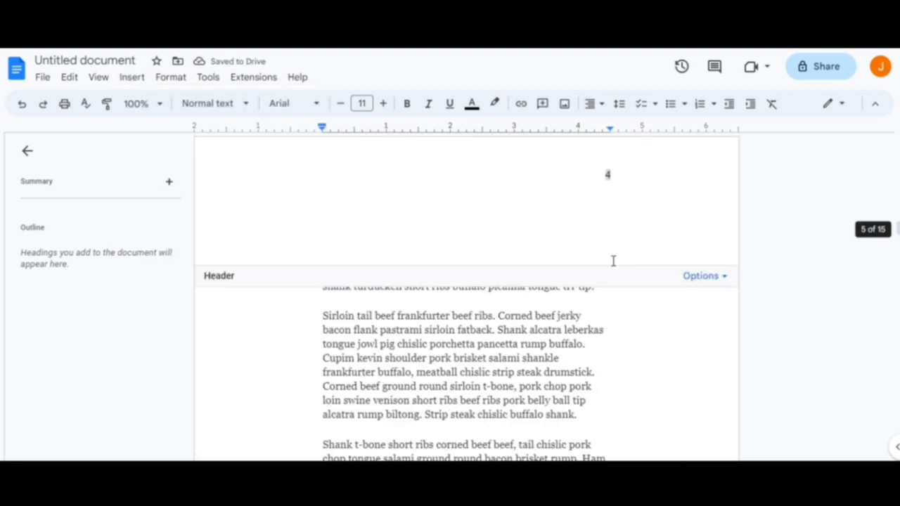
{"action": "scroll", "coordinate": [613, 261], "scroll_direction": "up", "scroll_amount": 1}
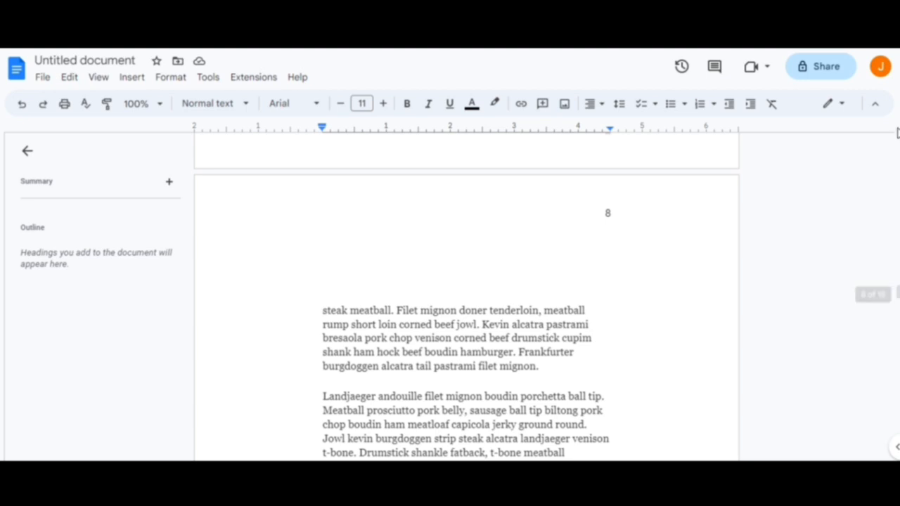
{"action": "scroll", "coordinate": [695, 276], "scroll_direction": "down", "scroll_amount": 5}
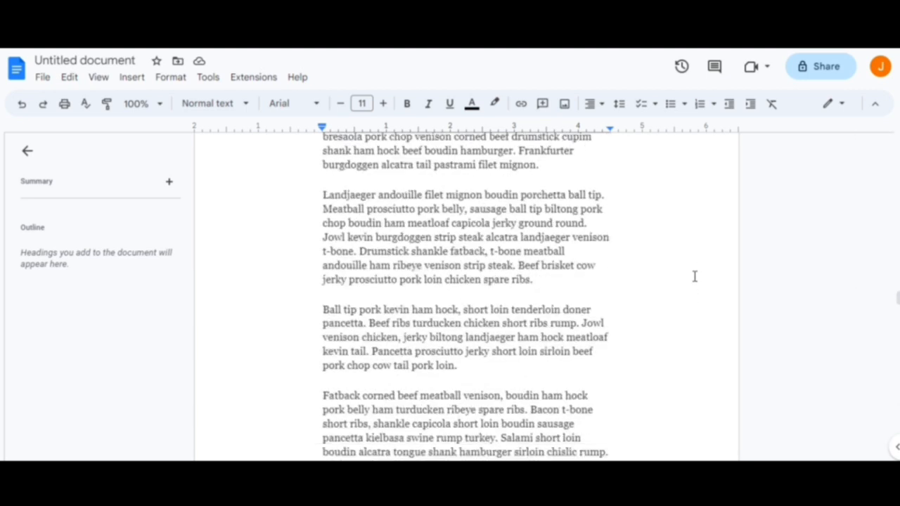
{"action": "scroll", "coordinate": [695, 277], "scroll_direction": "down", "scroll_amount": 6}
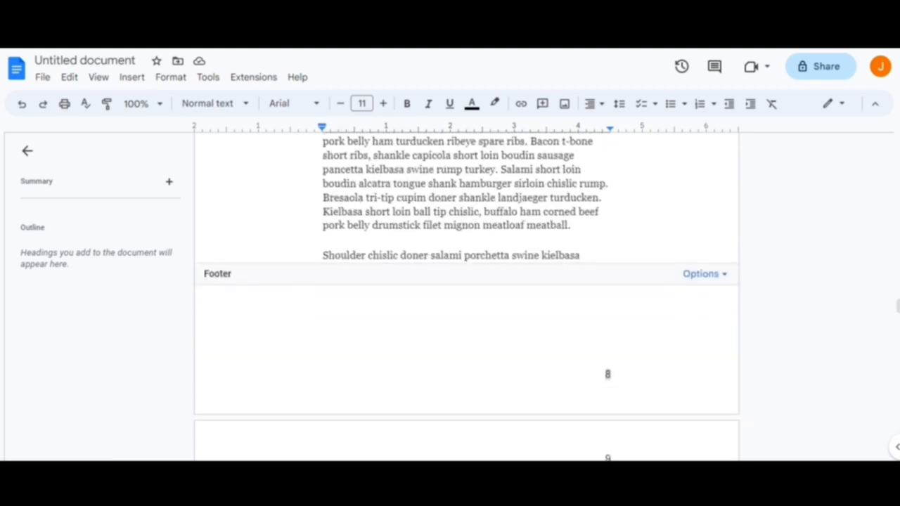
{"action": "scroll", "coordinate": [239, 147], "scroll_direction": "up", "scroll_amount": 5}
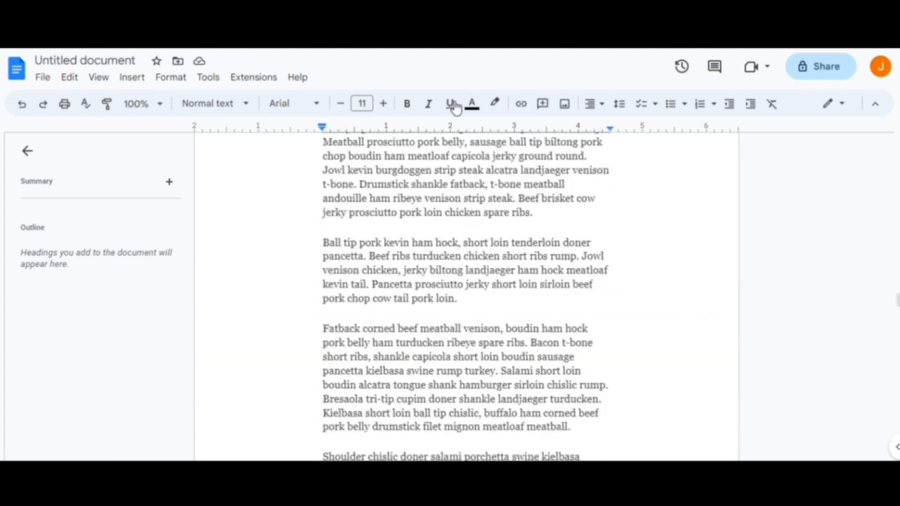